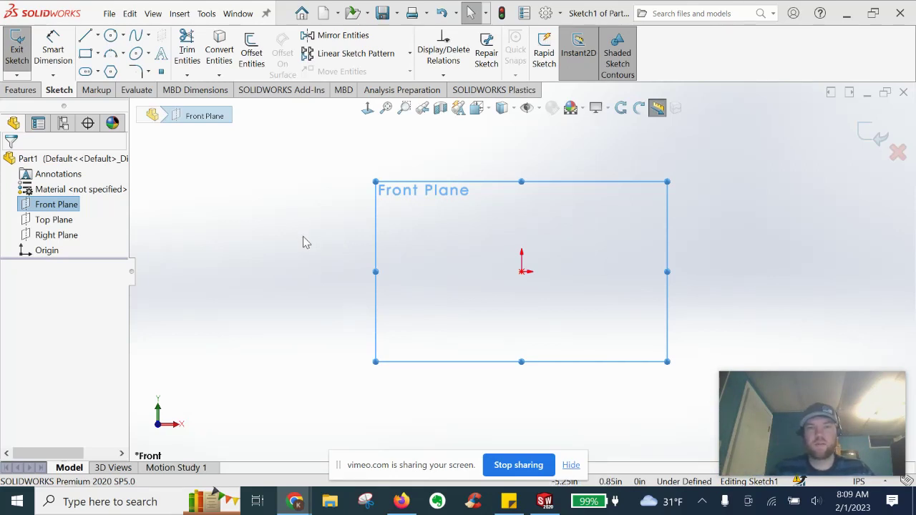
Step: Face the Front Plane sketch and draw a center rectangle starting at the origin
middle_click_drag(311, 279, 303, 245)
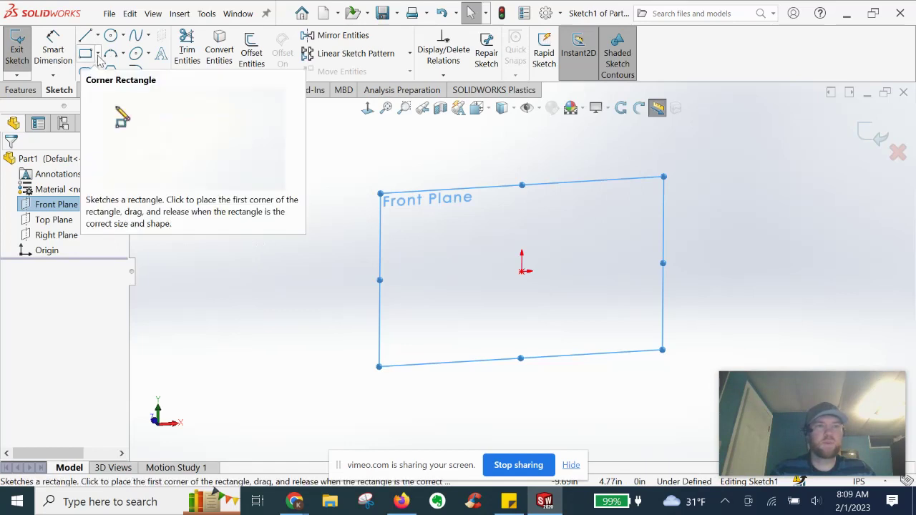
left_click(367, 108)
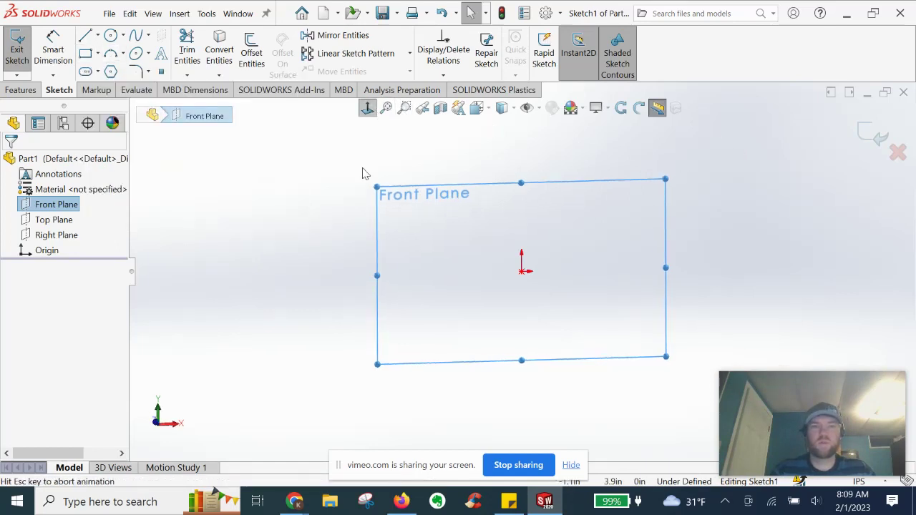
left_click(98, 55)
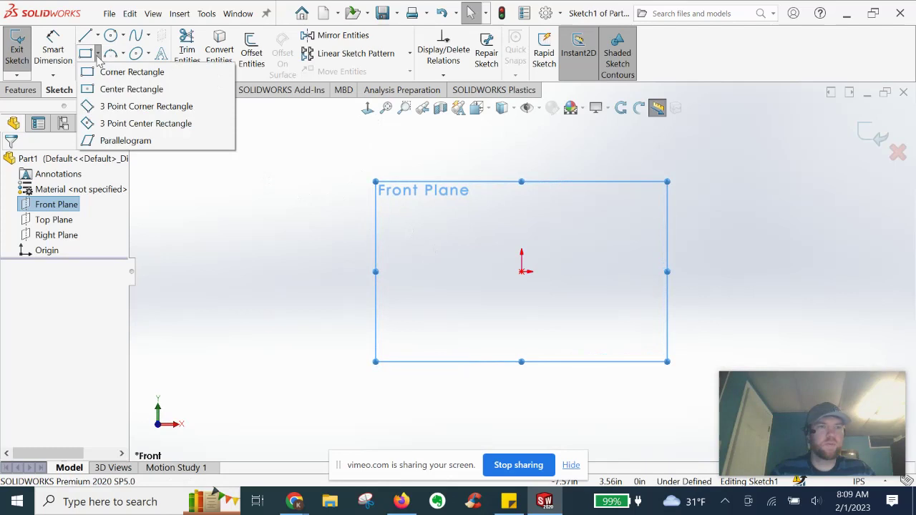
left_click(114, 90)
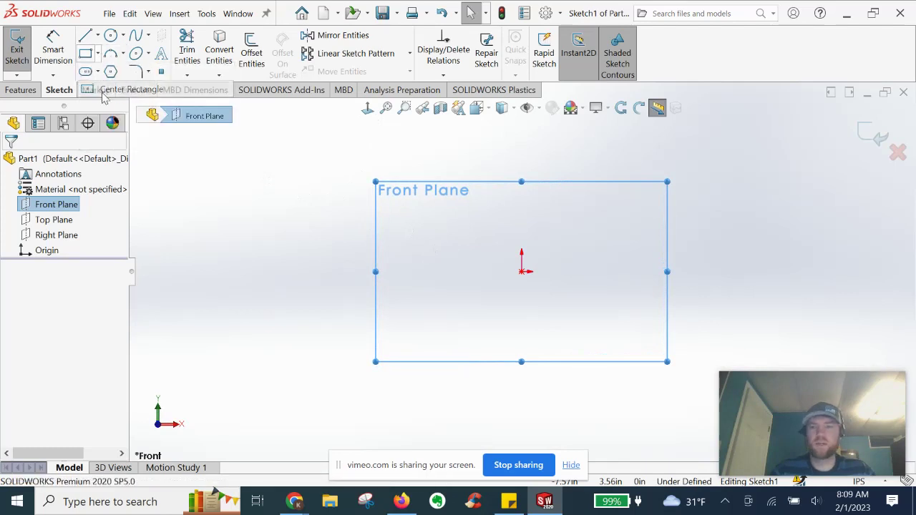
left_click(523, 273)
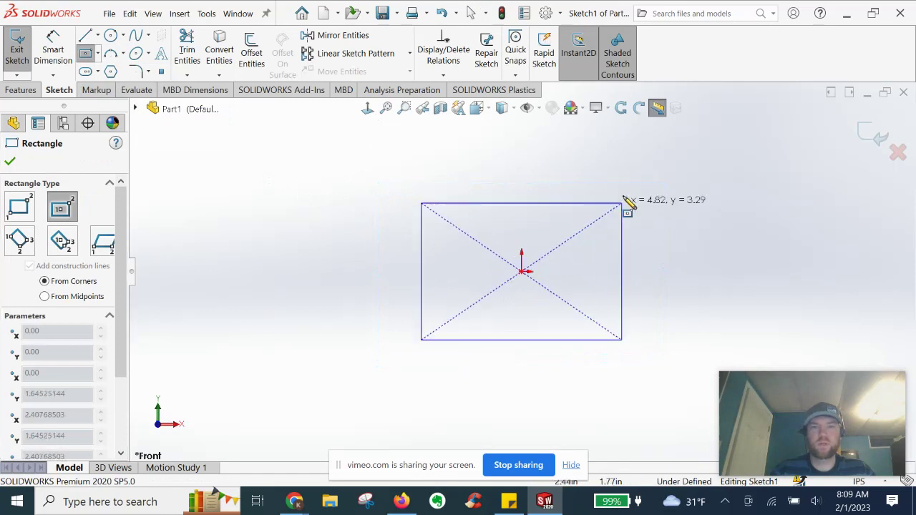
left_click(632, 164)
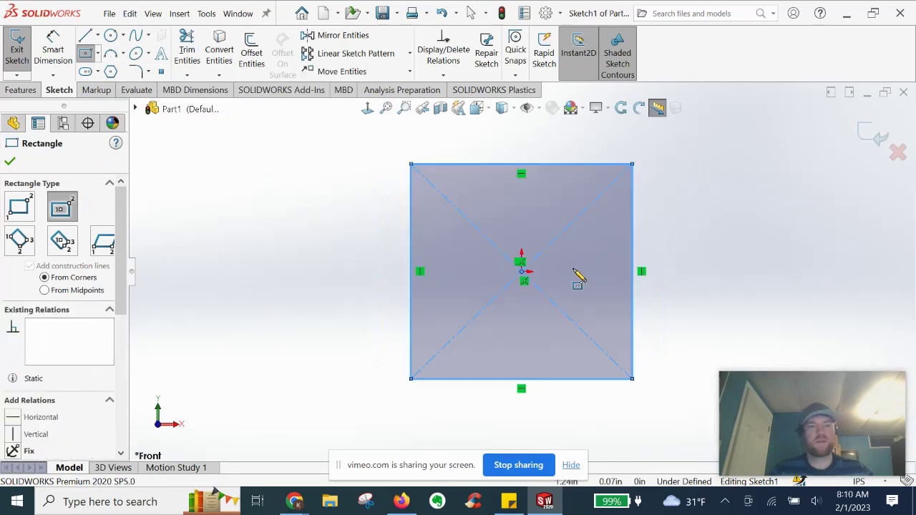
key("Escape")
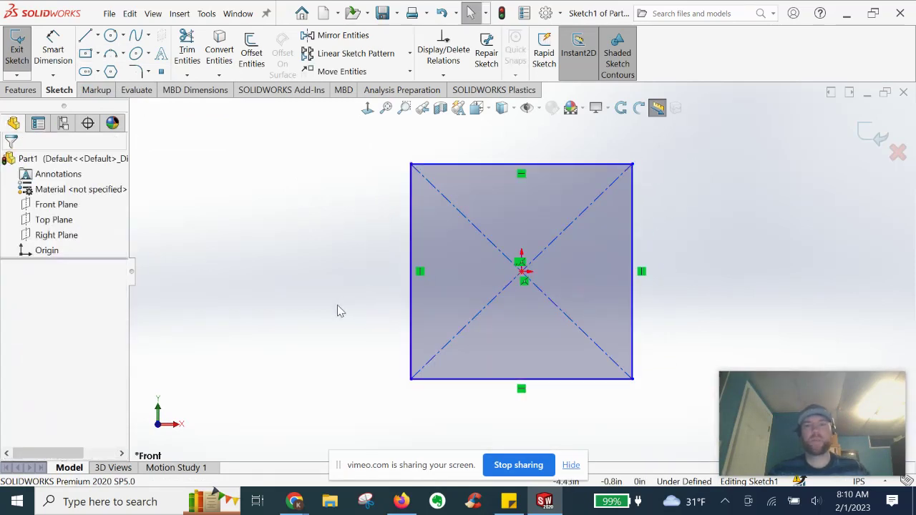
mouse_move(343, 296)
middle_mouse_down()
mouse_move(322, 296)
mouse_move(312, 232)
middle_mouse_up()
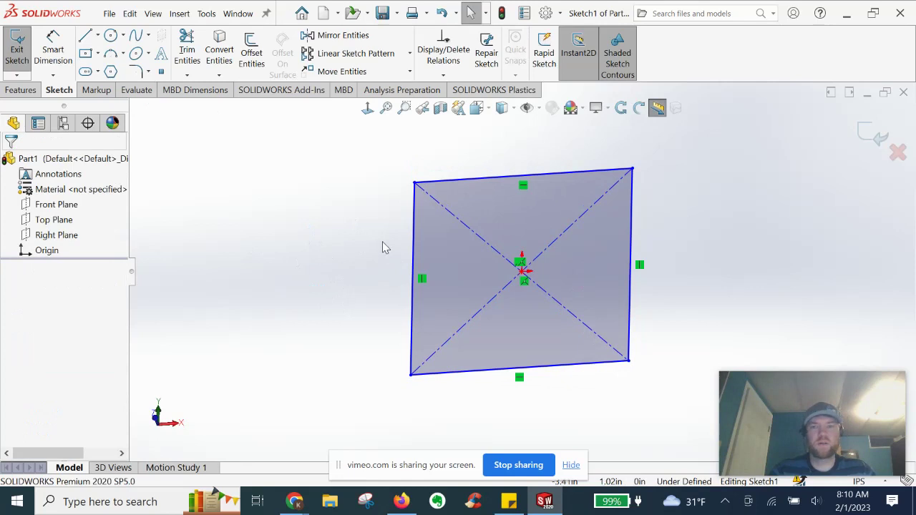
left_click(28, 94)
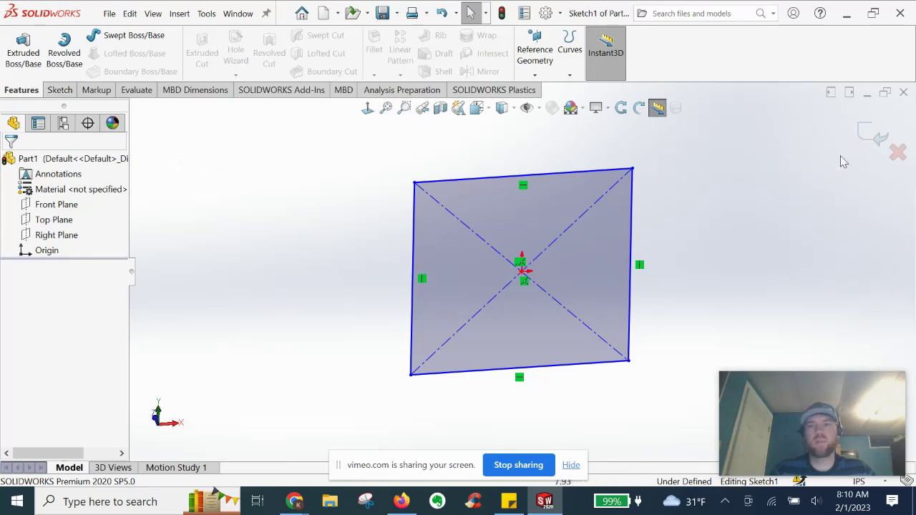
Step: Extrude the rectangle to a 3 in depth, creating Boss-Extrude1
left_click(27, 65)
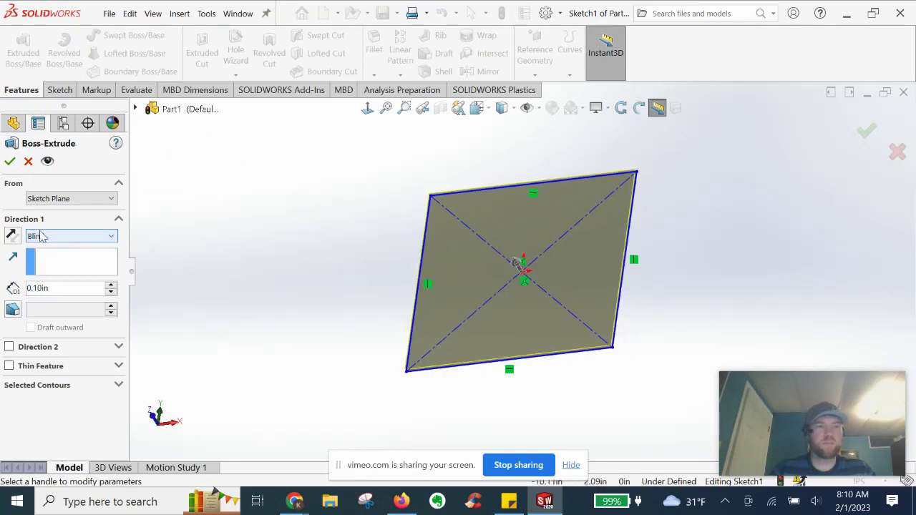
left_click(40, 290)
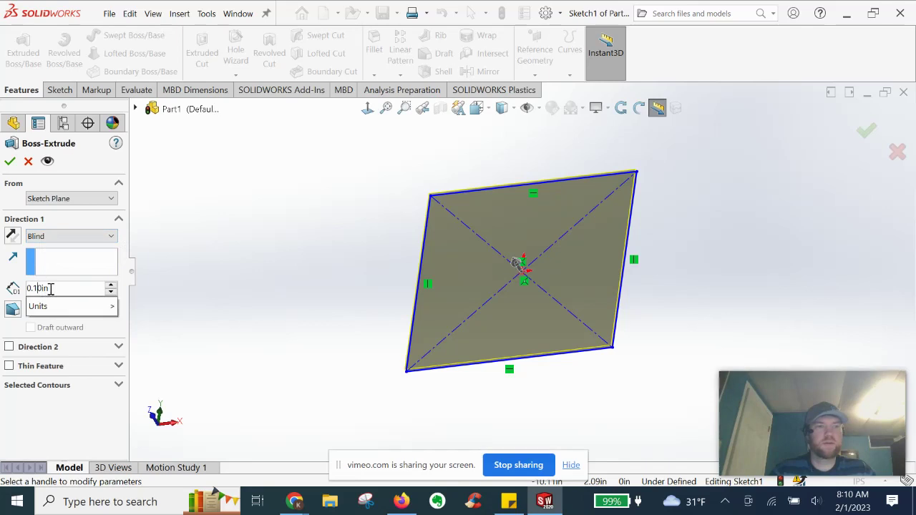
double_click(40, 290)
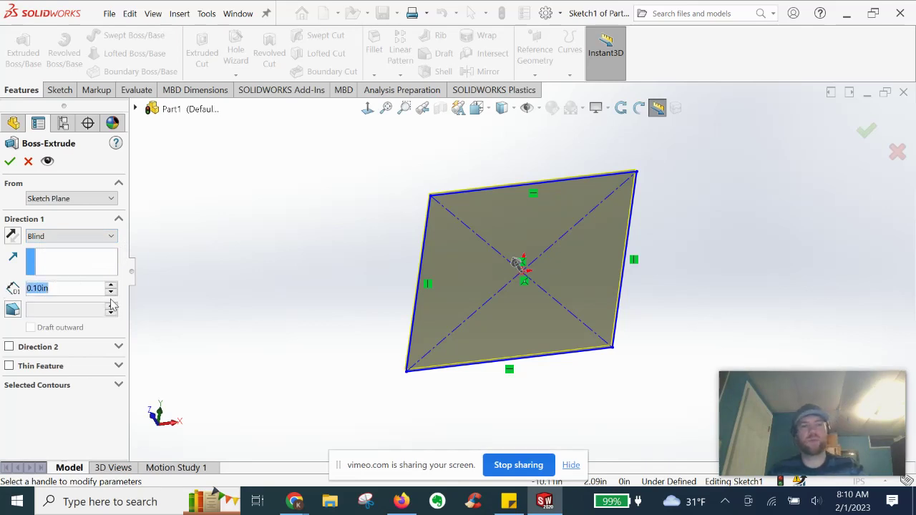
type("3")
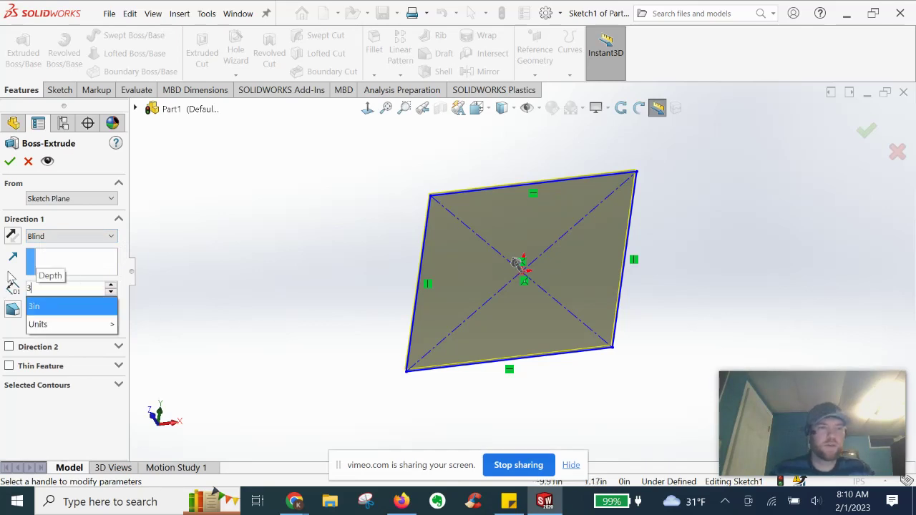
key("Return")
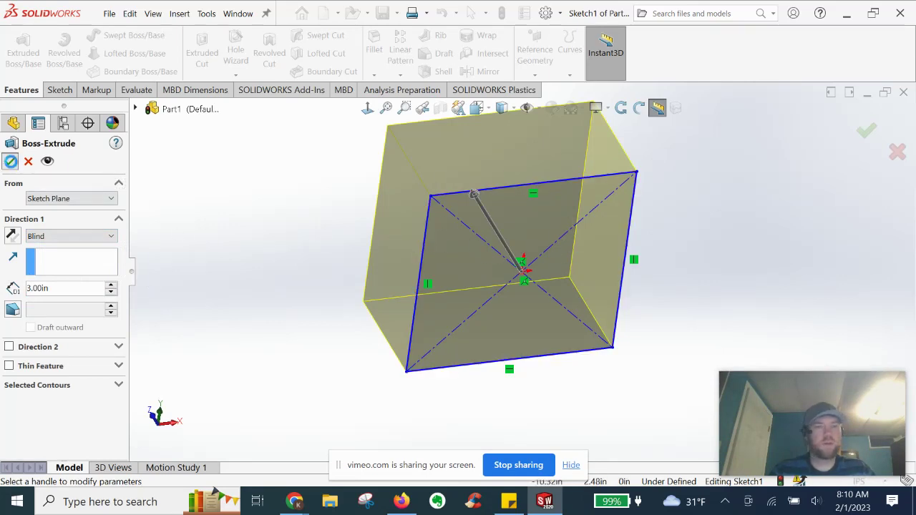
left_click(9, 161)
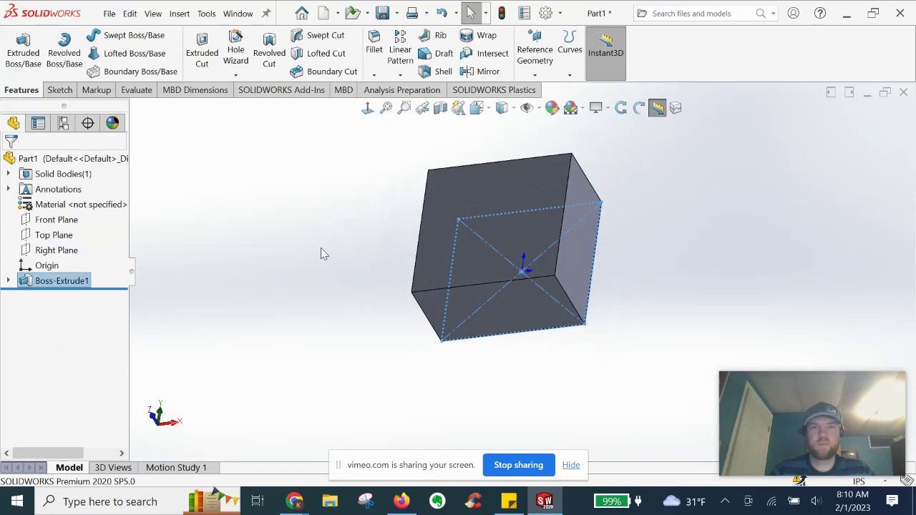
Step: Orbit the block and open the Fillet dropdown to reach Chamfer
middle_click_drag(329, 257, 348, 229)
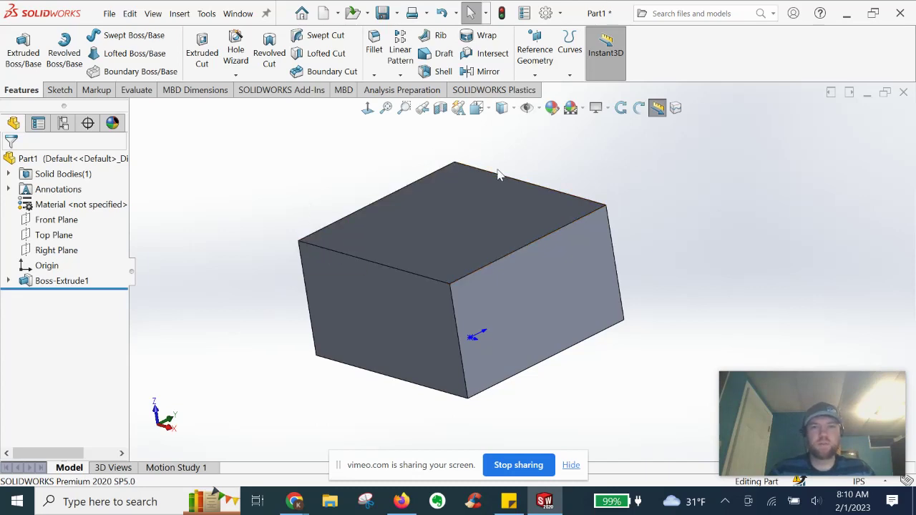
scroll(317, 188, "down", 2)
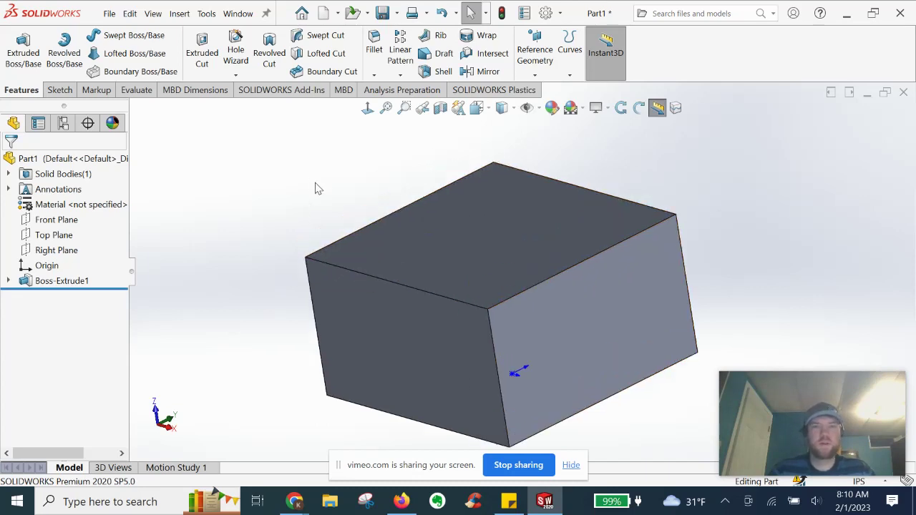
scroll(529, 267, "up", 1)
left_click(373, 76)
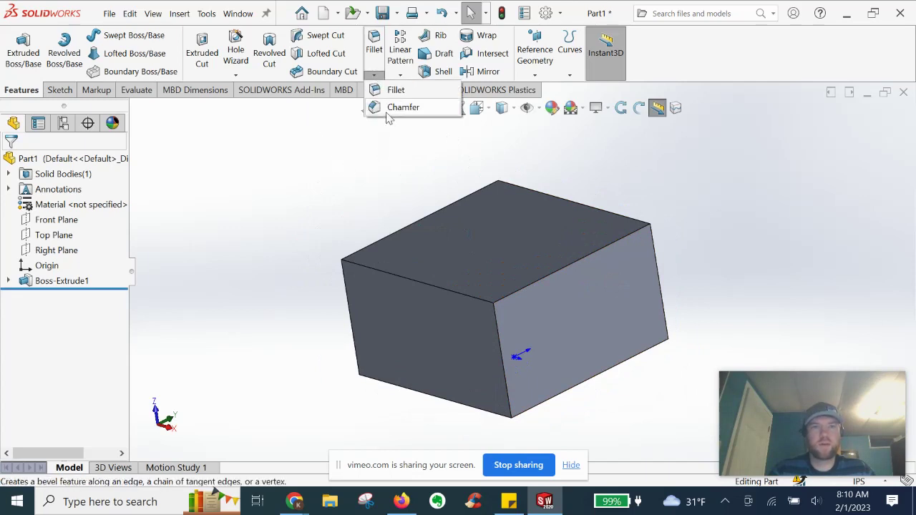
Step: Start a chamfer on the front and right top edges with full preview at 0.39370079 in, 45°
left_click(387, 112)
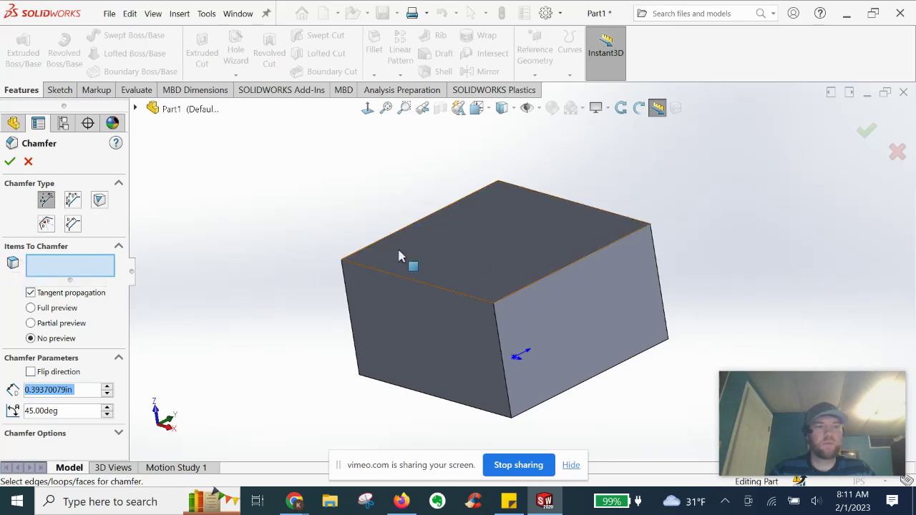
scroll(451, 254, "down", 2)
left_click(410, 294)
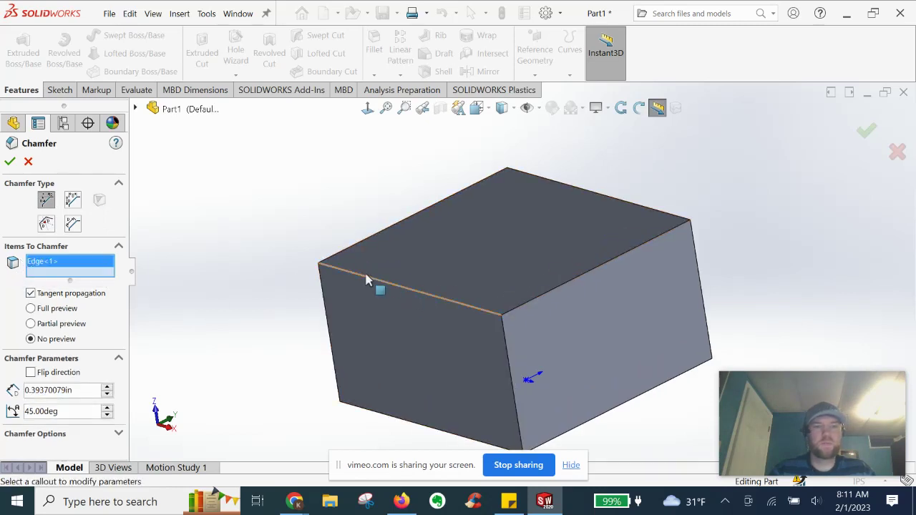
left_click(31, 309)
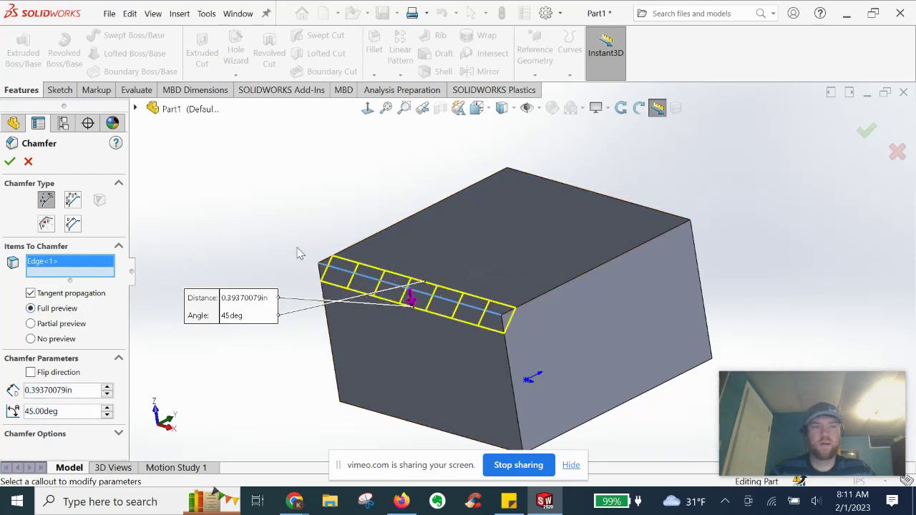
left_click(31, 339)
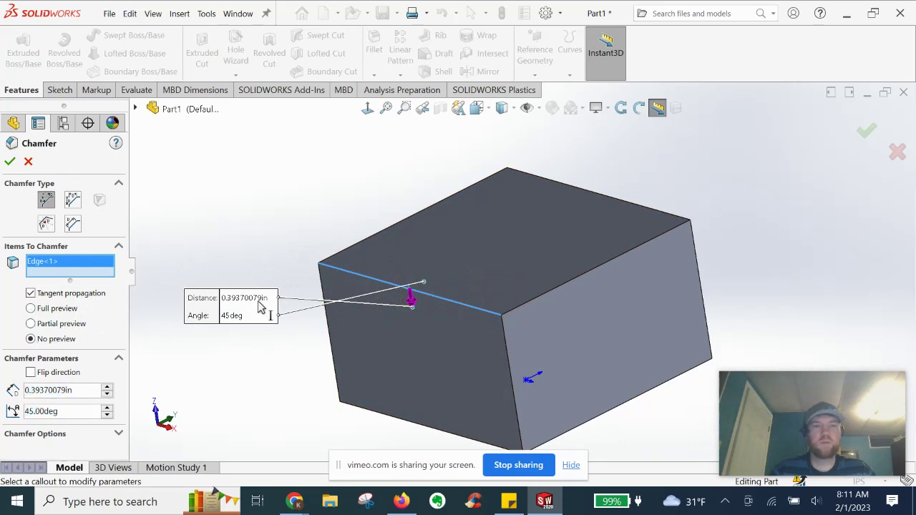
left_click(31, 308)
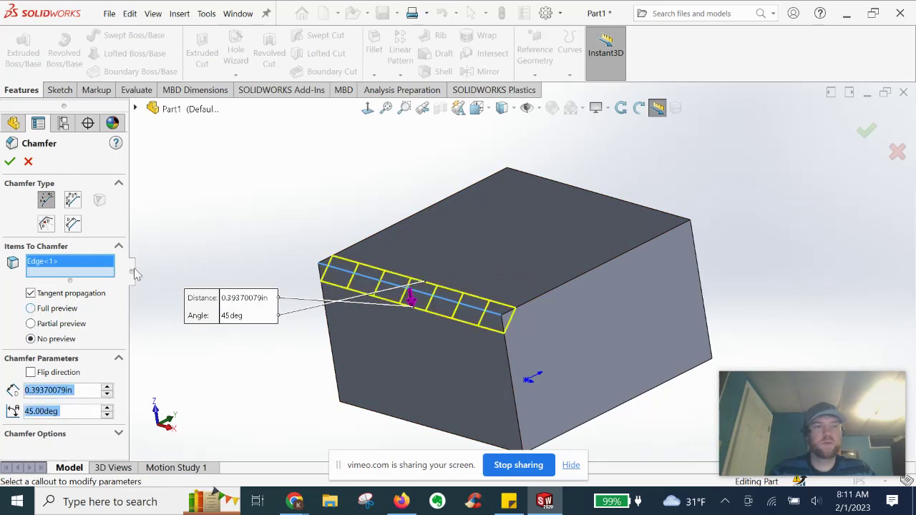
left_click(537, 302)
Step: Add the remaining two top edges so Edge<1> through Edge<4> are listed to chamfer
mouse_move(536, 303)
middle_mouse_down()
mouse_move(323, 235)
mouse_move(366, 230)
mouse_move(405, 243)
mouse_move(616, 214)
middle_mouse_up()
left_click(398, 241)
left_click(620, 210)
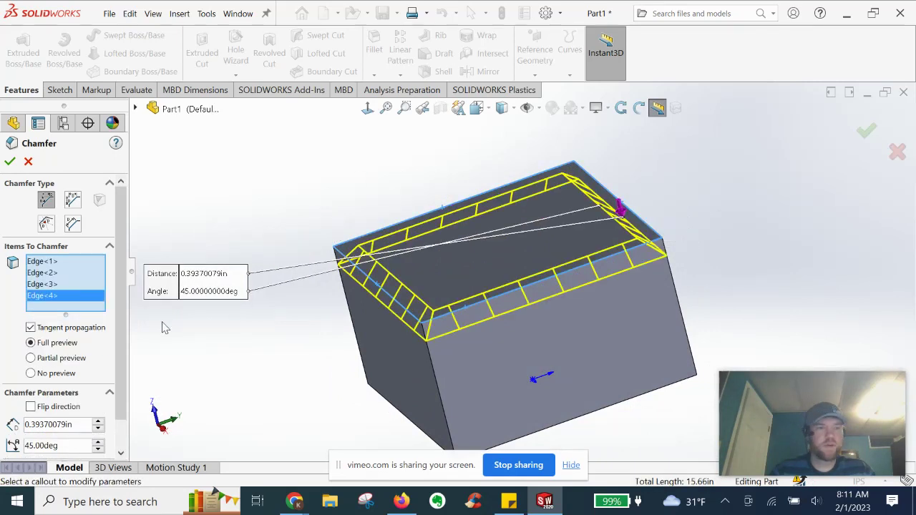
scroll(127, 381, "down", 1)
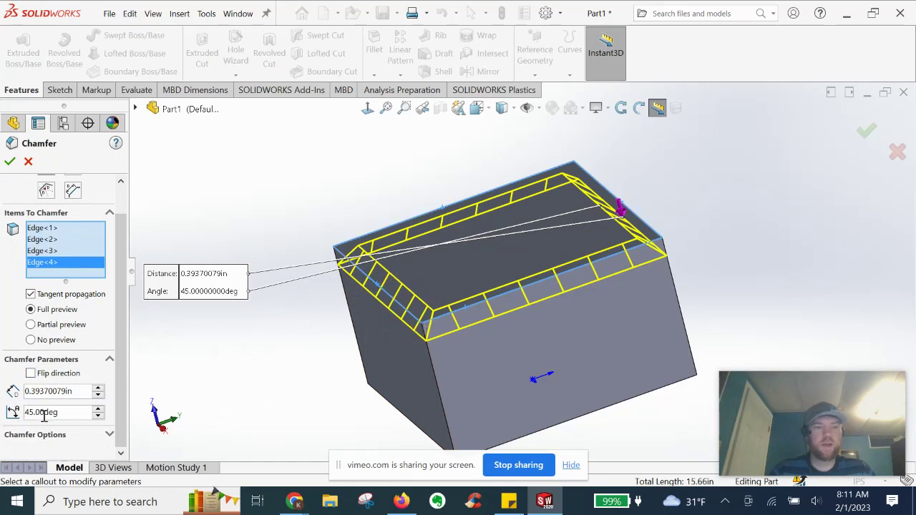
Step: Change the chamfer distance to 0.19370079 in at 45° and apply it as Chamfer1
middle_click_drag(309, 369, 215, 336)
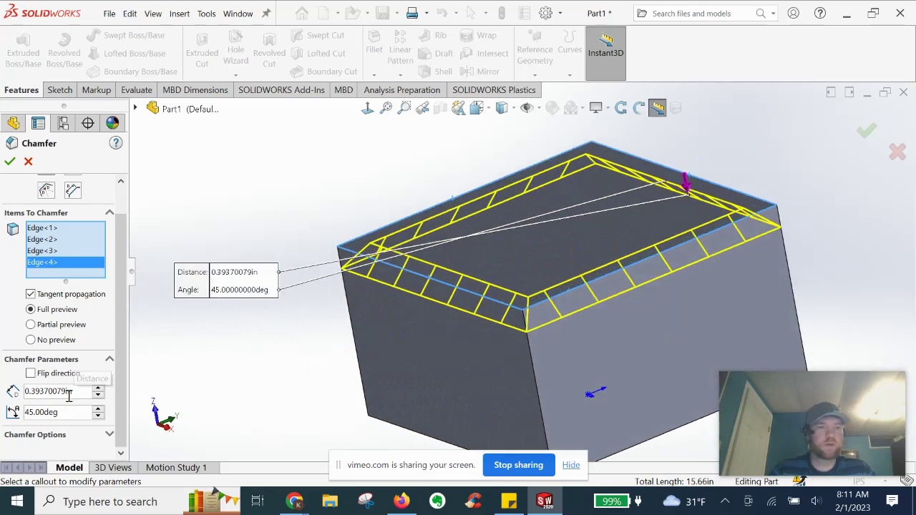
left_click(98, 397)
left_click(98, 397)
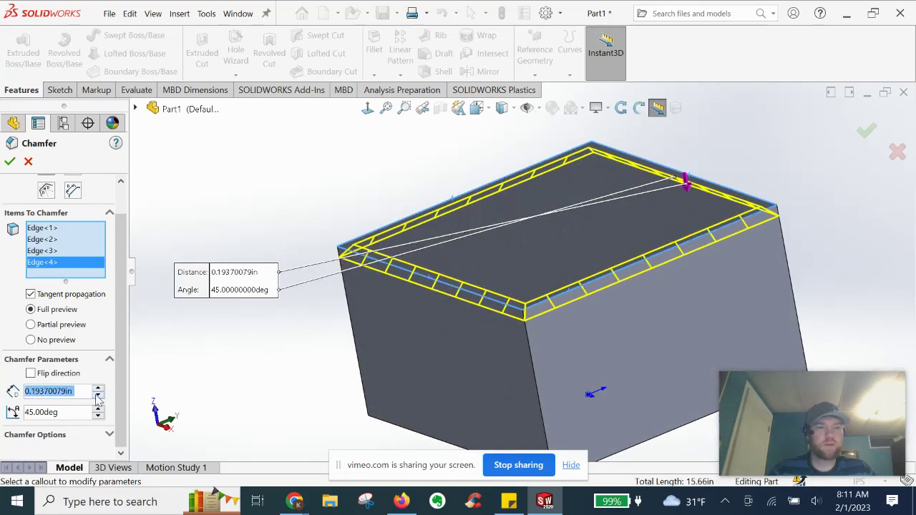
left_click(98, 397)
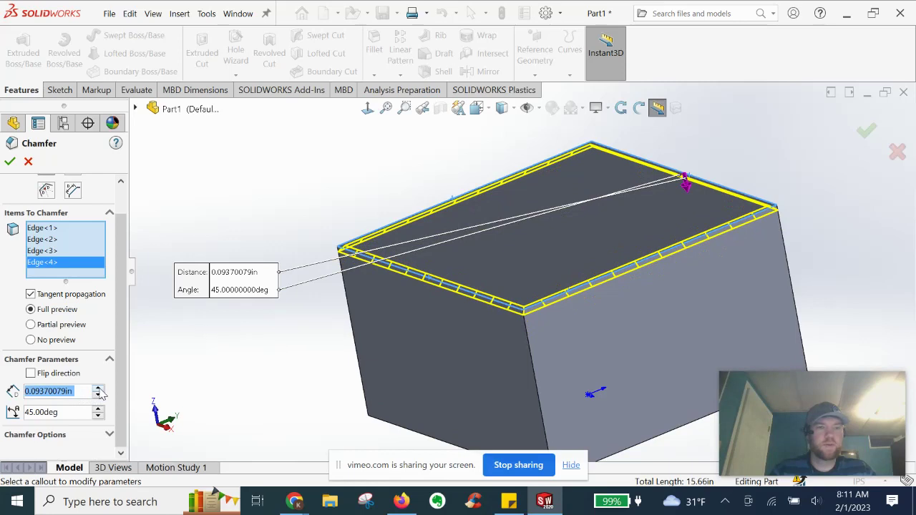
left_click(98, 387)
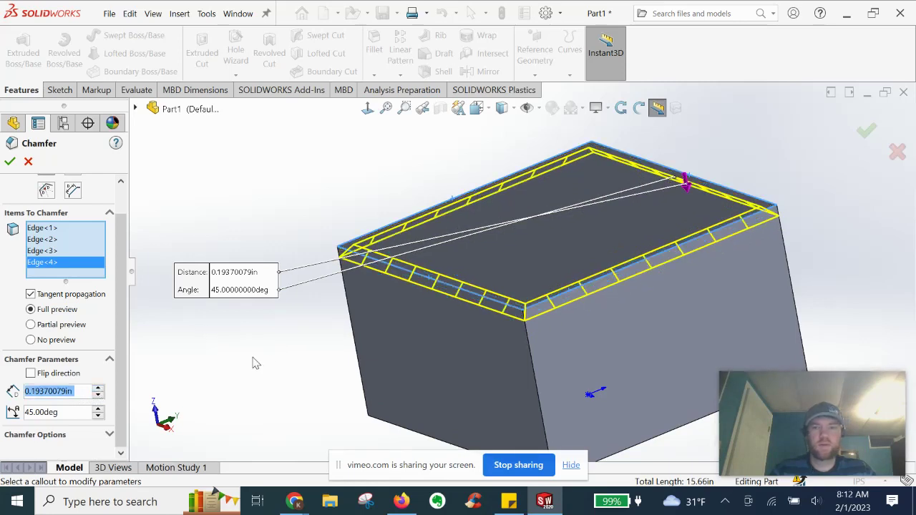
left_click(10, 161)
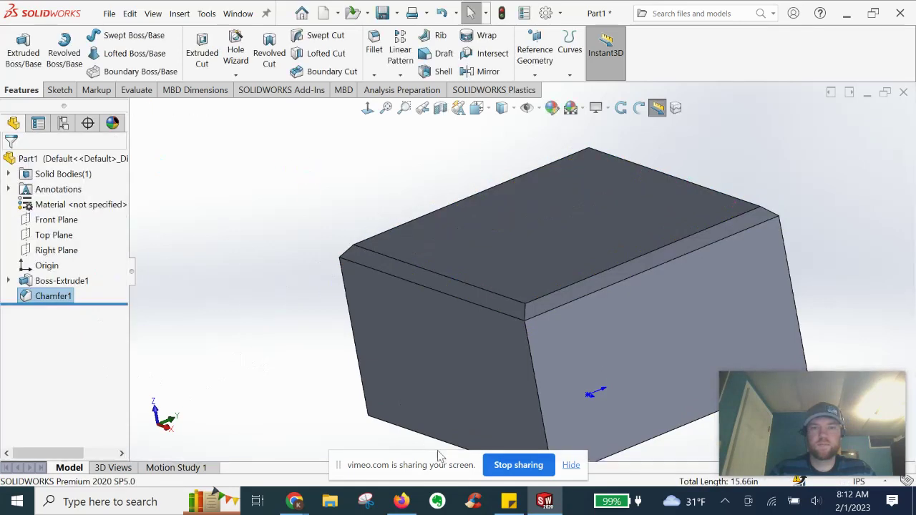
middle_click_drag(543, 430, 749, 270)
key("Escape")
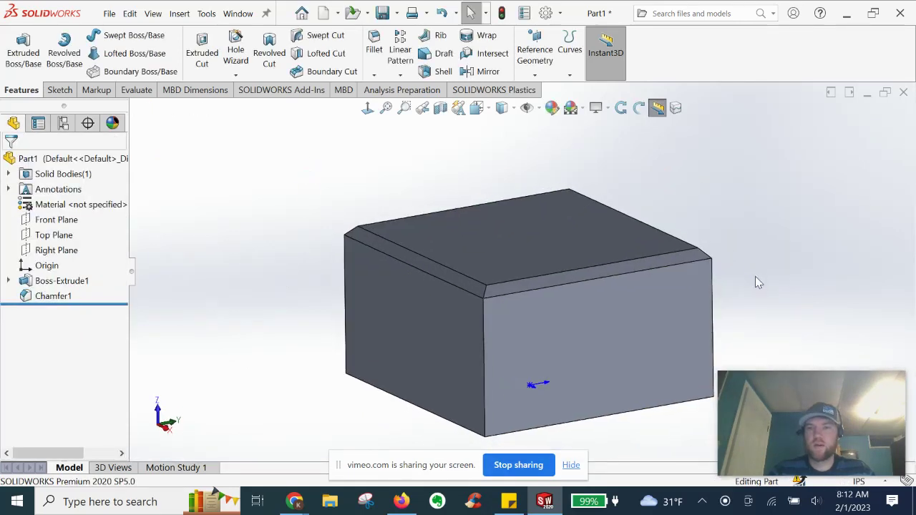
key("f")
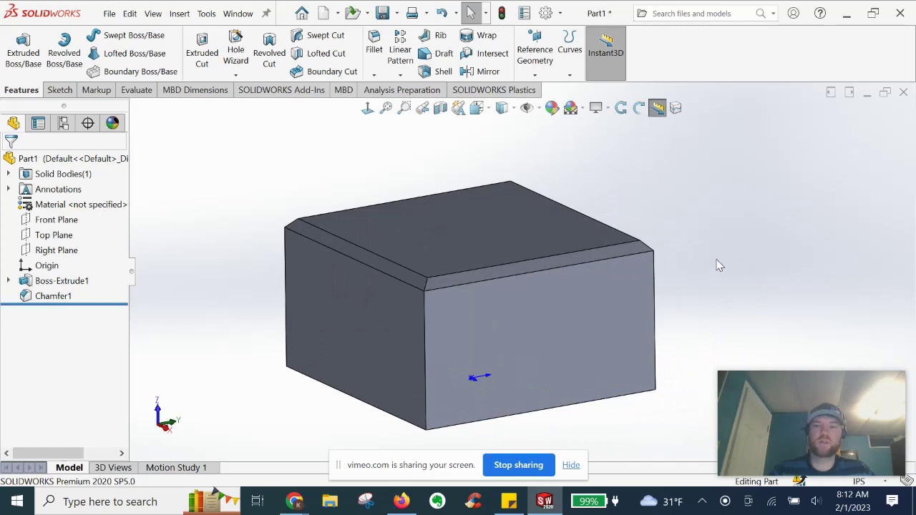